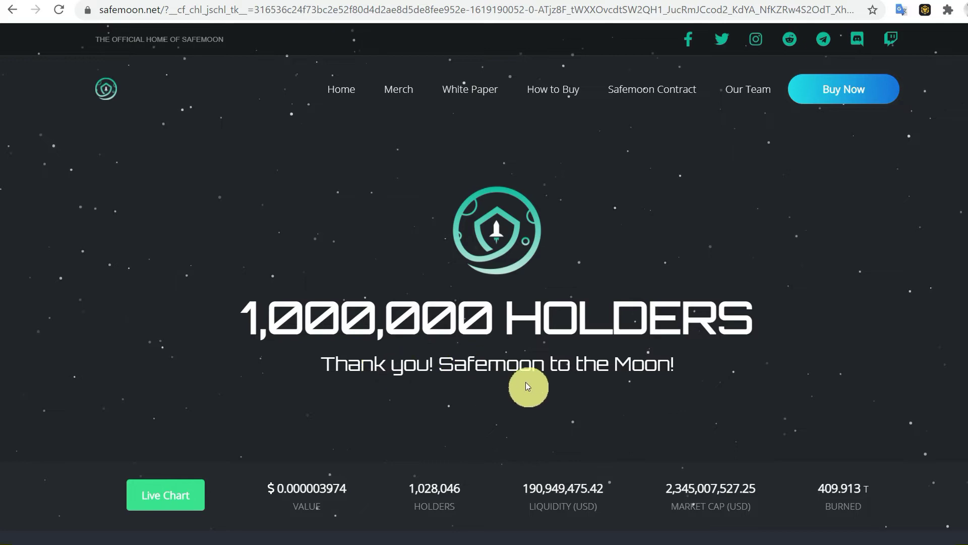
From SafeMoon's CoinGecko markets, go to the SAFEMOON/WBNB pair on PancakeSwap.
{"action": "left_click", "coordinate": [126, 10]}
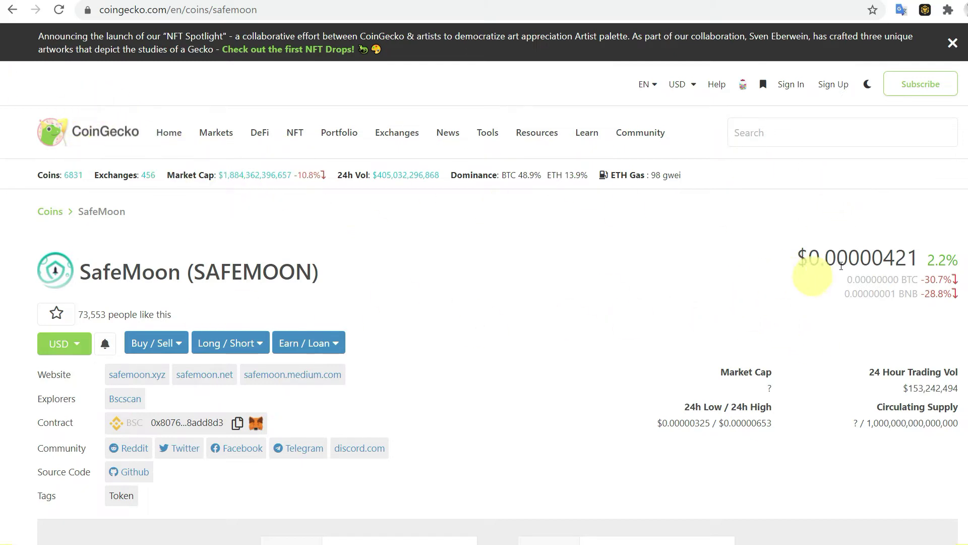
{"action": "scroll", "coordinate": [605, 297], "scroll_direction": "down", "scroll_amount": 6}
{"action": "scroll", "coordinate": [530, 298], "scroll_direction": "down", "scroll_amount": 4}
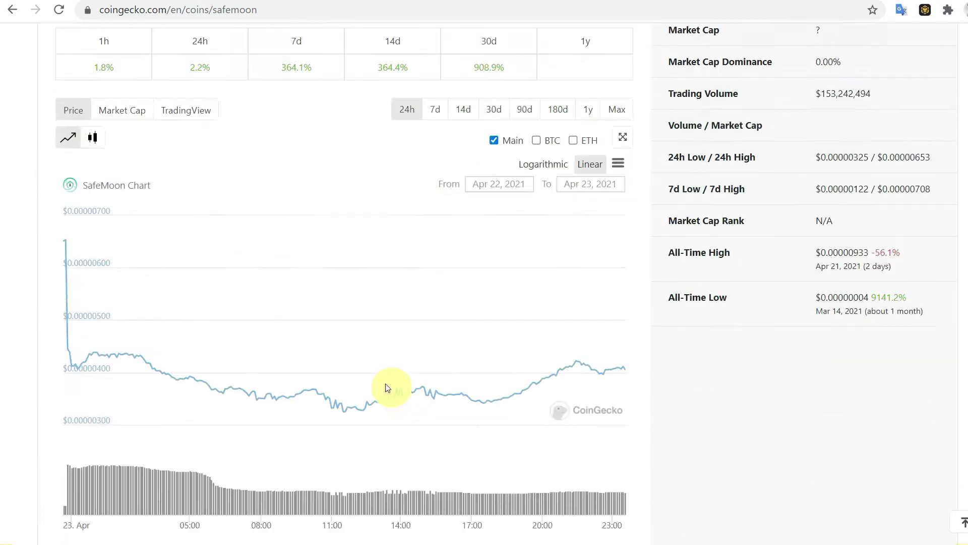
{"action": "scroll", "coordinate": [491, 297], "scroll_direction": "down", "scroll_amount": 2}
{"action": "scroll", "coordinate": [177, 372], "scroll_direction": "down", "scroll_amount": 1}
{"action": "scroll", "coordinate": [25, 330], "scroll_direction": "down", "scroll_amount": 5}
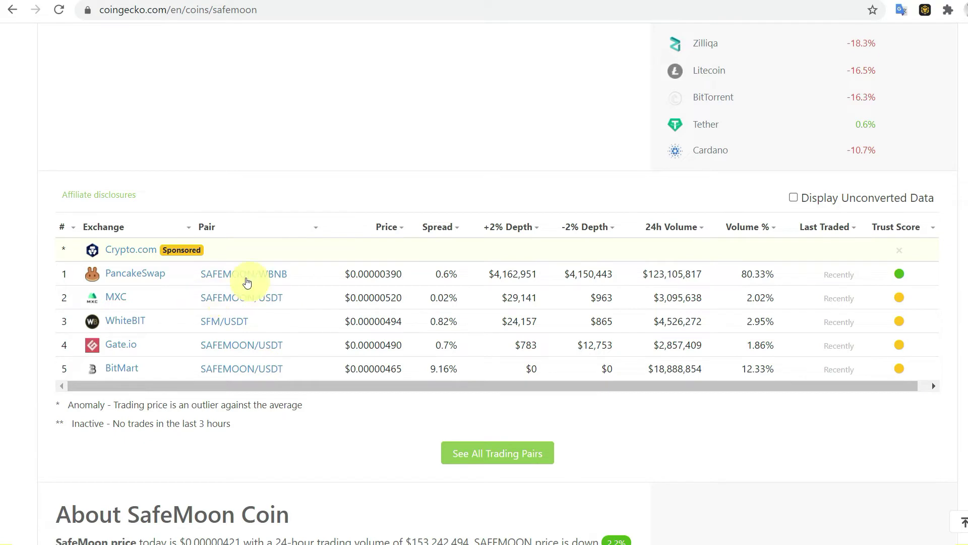
{"action": "scroll", "coordinate": [223, 302], "scroll_direction": "down", "scroll_amount": 1}
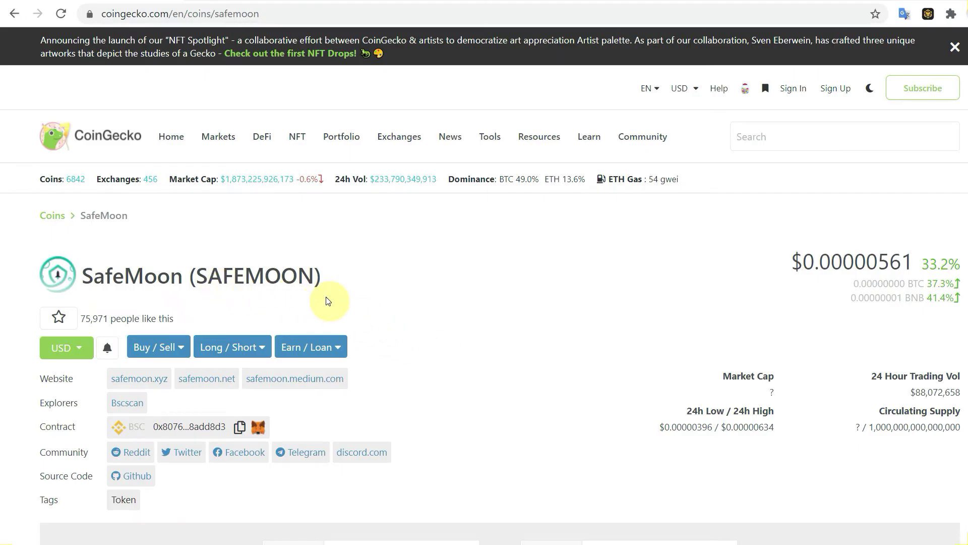
{"action": "scroll", "coordinate": [328, 298], "scroll_direction": "down", "scroll_amount": 1}
{"action": "scroll", "coordinate": [328, 298], "scroll_direction": "down", "scroll_amount": 4}
{"action": "scroll", "coordinate": [328, 298], "scroll_direction": "up", "scroll_amount": 5}
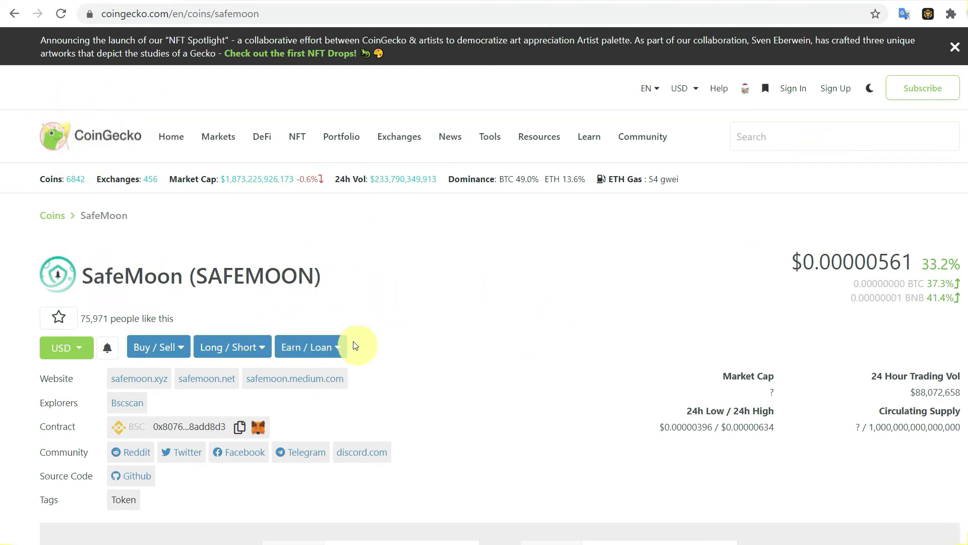
{"action": "scroll", "coordinate": [353, 346], "scroll_direction": "down", "scroll_amount": 5}
{"action": "scroll", "coordinate": [370, 339], "scroll_direction": "down", "scroll_amount": 6}
{"action": "scroll", "coordinate": [169, 309], "scroll_direction": "down", "scroll_amount": 5}
{"action": "scroll", "coordinate": [21, 300], "scroll_direction": "down", "scroll_amount": 1}
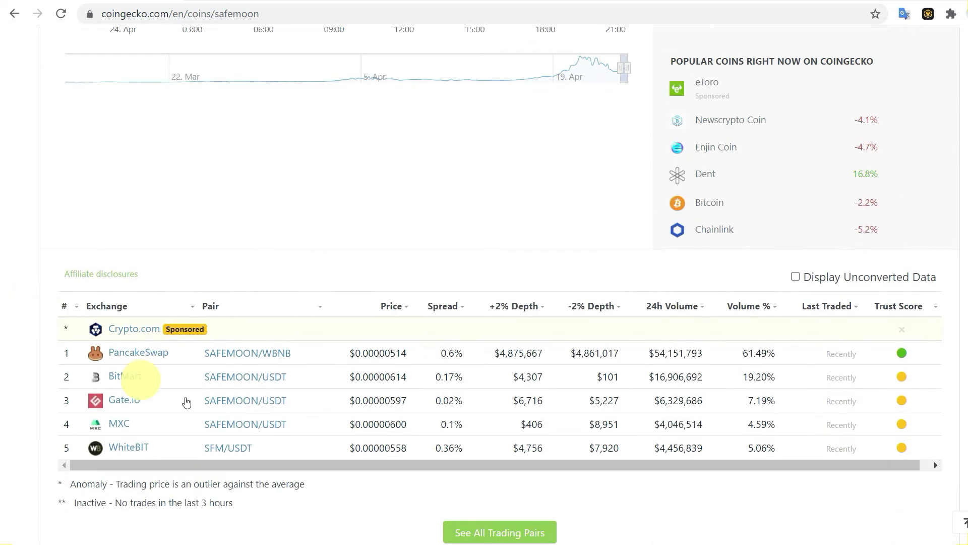
{"action": "left_click", "coordinate": [250, 356]}
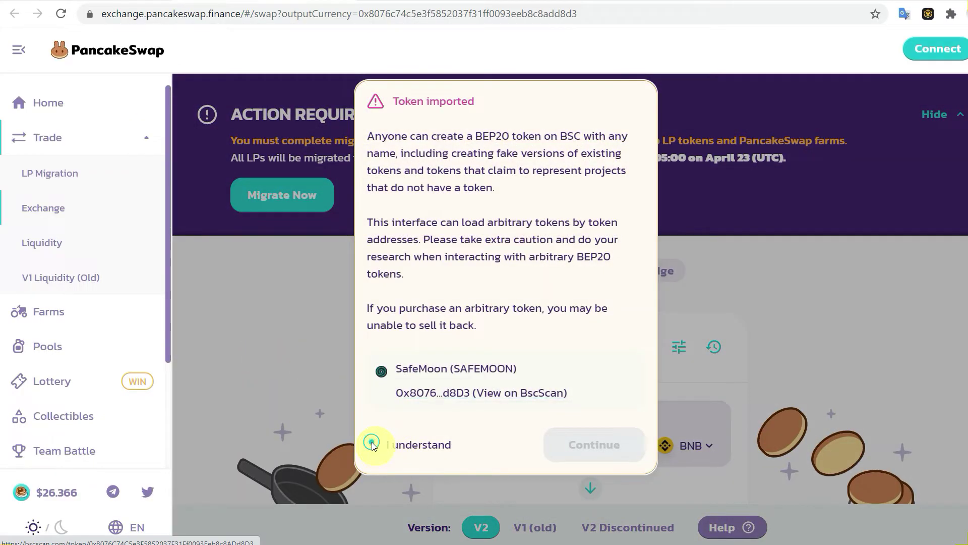
Acknowledge the SafeMoon token warning and connect the Binance Chain Wallet.
{"action": "left_click", "coordinate": [373, 444]}
{"action": "left_click", "coordinate": [588, 446]}
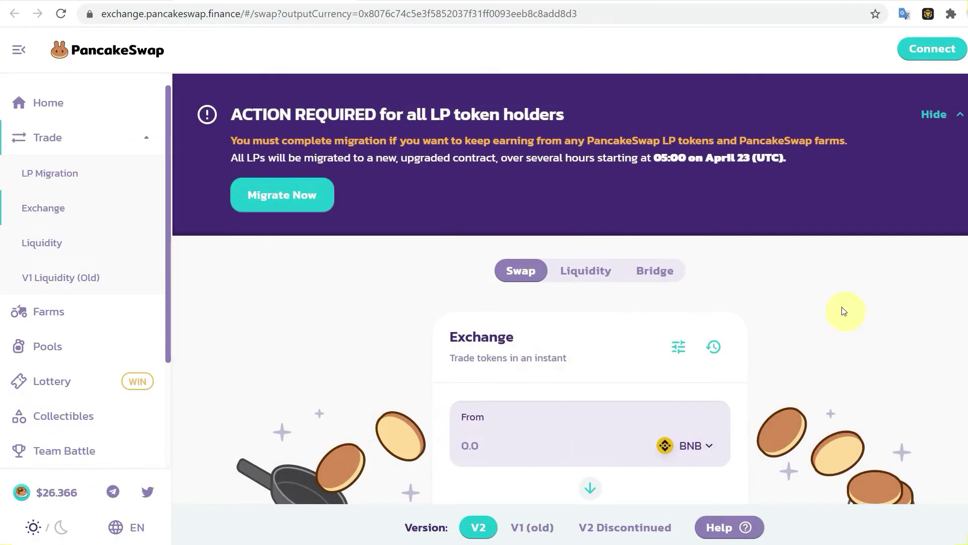
{"action": "left_click", "coordinate": [938, 60]}
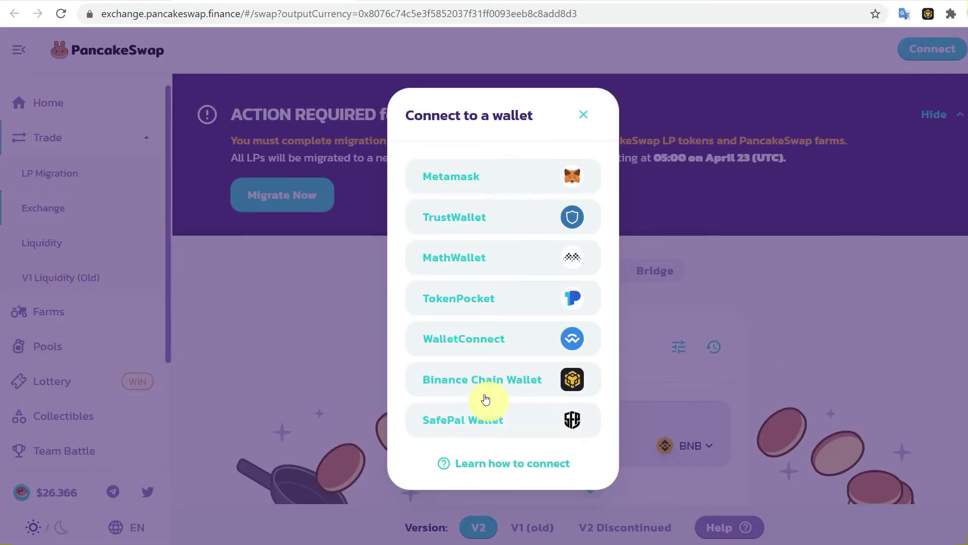
{"action": "left_click", "coordinate": [488, 390]}
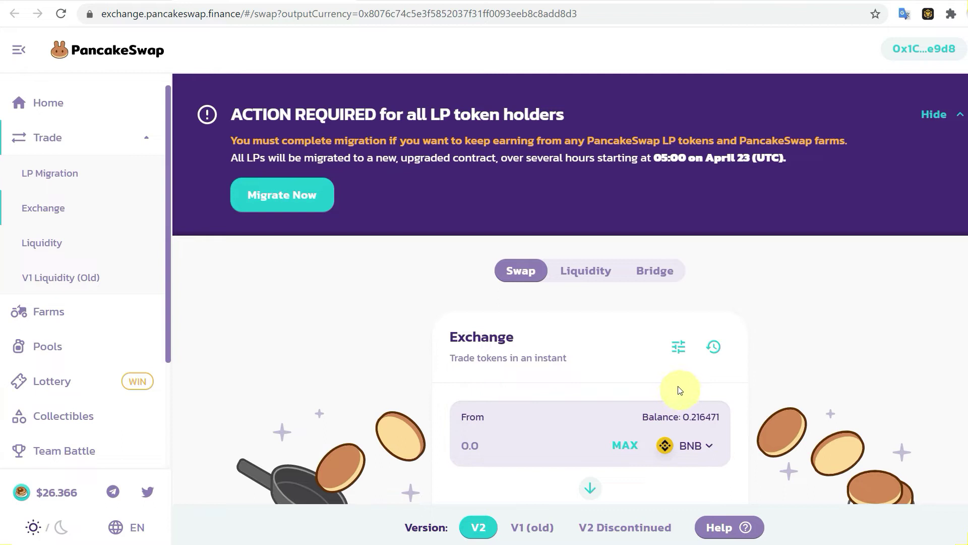
{"action": "scroll", "coordinate": [825, 344], "scroll_direction": "down", "scroll_amount": 3}
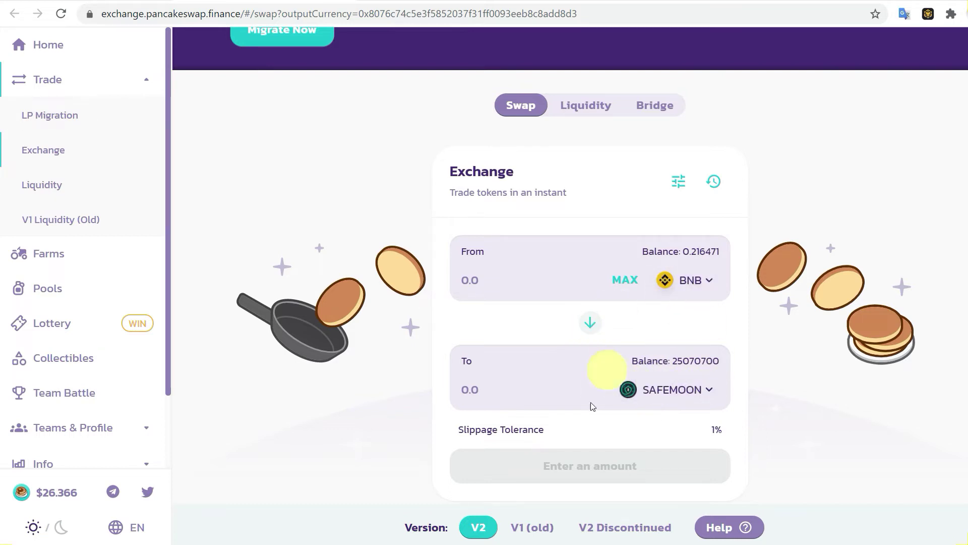
Reverse the swap, sell the MAX SAFEMOON balance and receive USDT (about 148.143 USDT).
{"action": "left_click", "coordinate": [589, 332]}
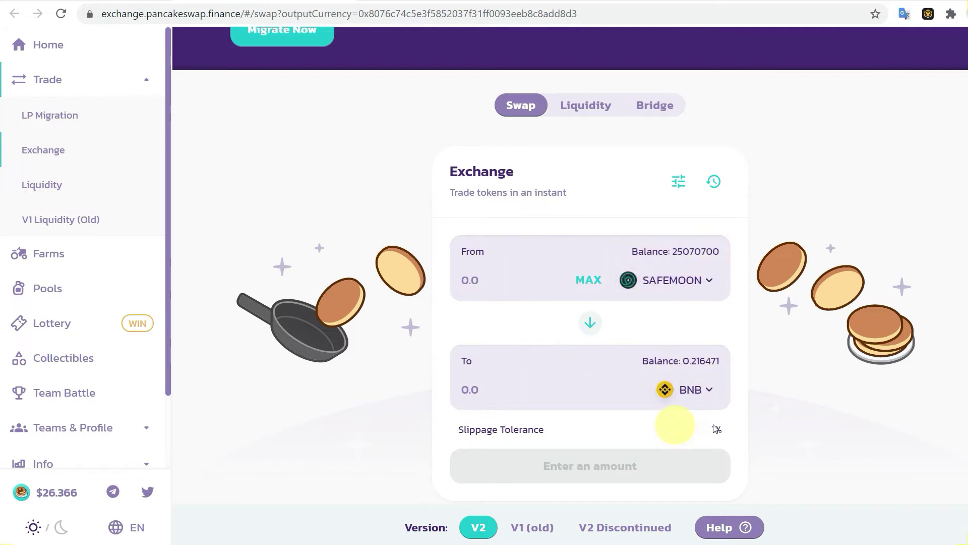
{"action": "left_click", "coordinate": [592, 283]}
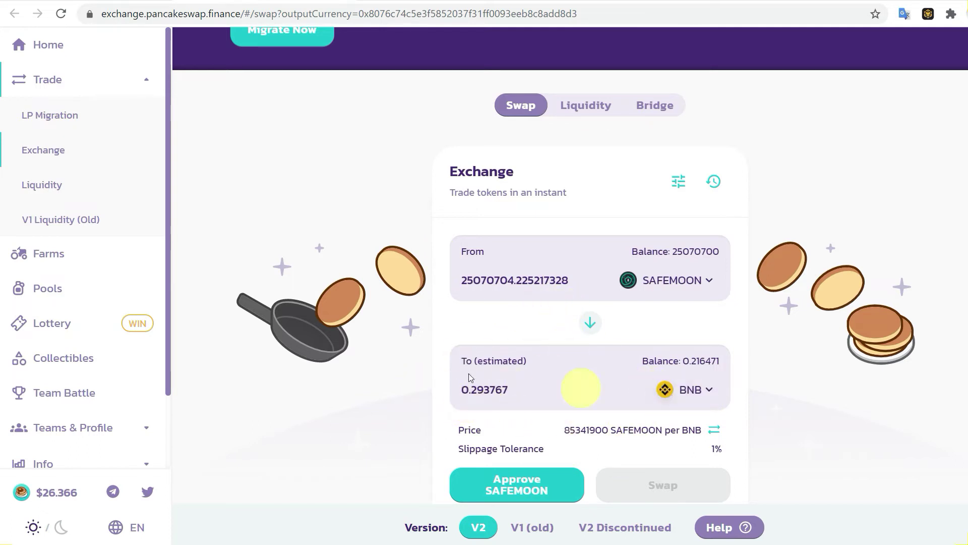
{"action": "left_click", "coordinate": [702, 393]}
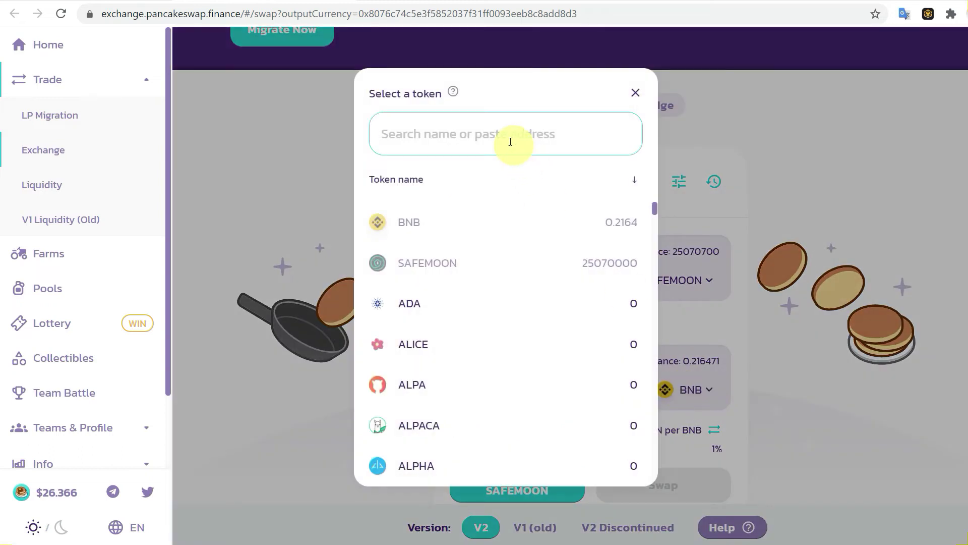
{"action": "type", "text": "usdt"}
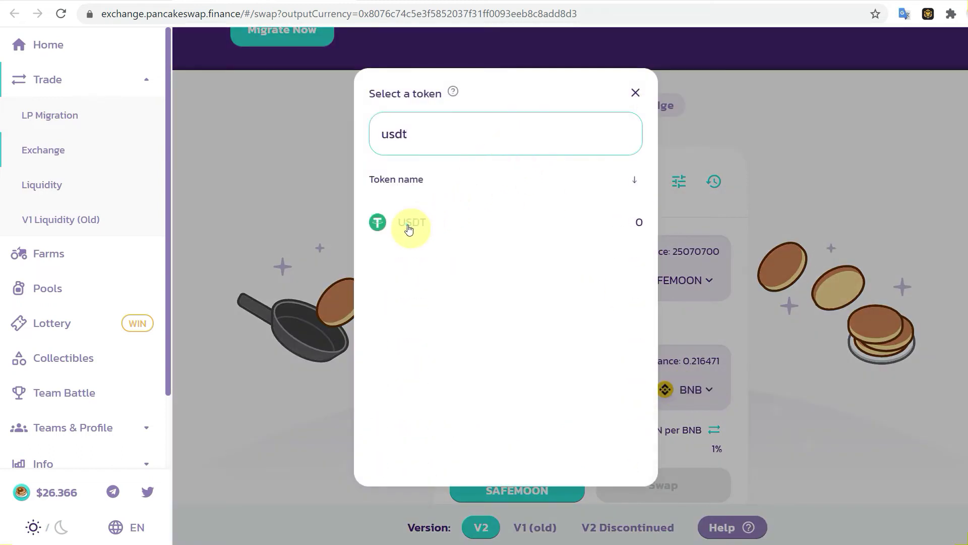
{"action": "left_click", "coordinate": [406, 226]}
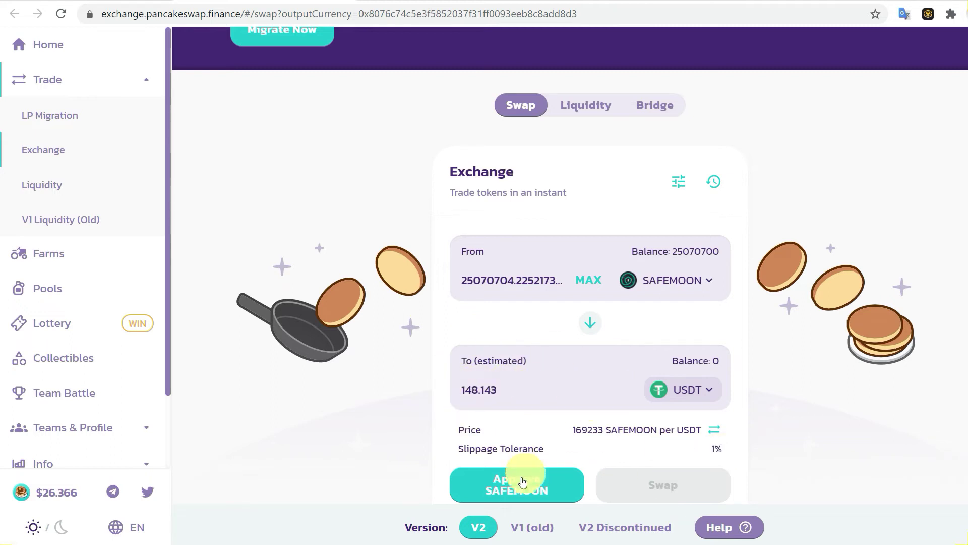
{"action": "scroll", "coordinate": [738, 340], "scroll_direction": "down", "scroll_amount": 2}
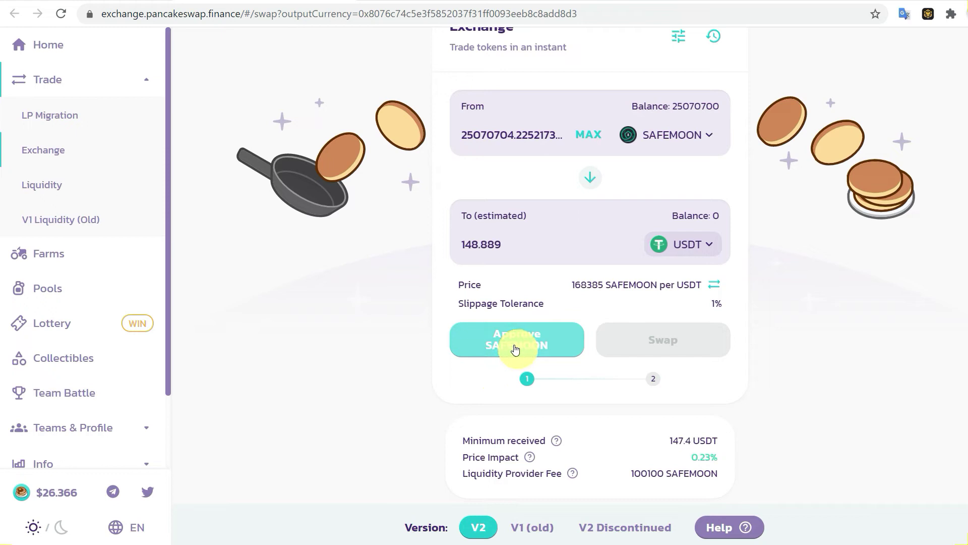
Approve SAFEMOON spending for PancakeSwap and confirm it in the wallet.
{"action": "left_click", "coordinate": [514, 349]}
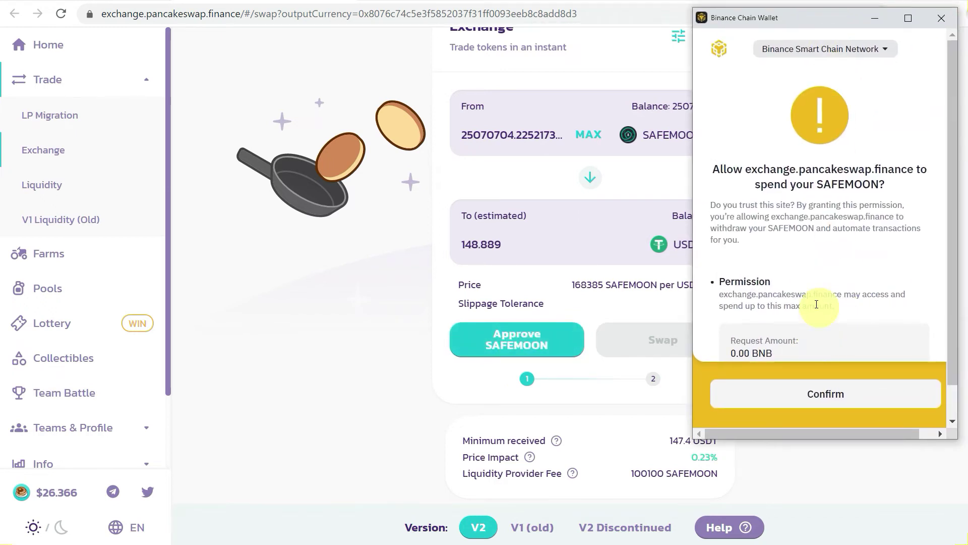
{"action": "scroll", "coordinate": [816, 305], "scroll_direction": "down", "scroll_amount": 5}
{"action": "left_click", "coordinate": [818, 393]}
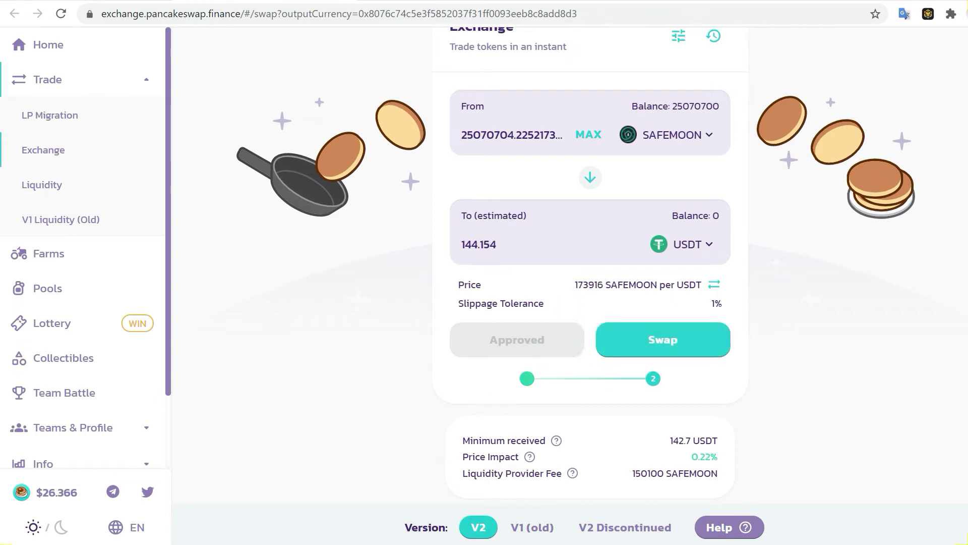
Attempt the SAFEMOON-to-USDT swap, then dismiss the waiting-for-confirmation notice.
{"action": "left_click", "coordinate": [704, 254]}
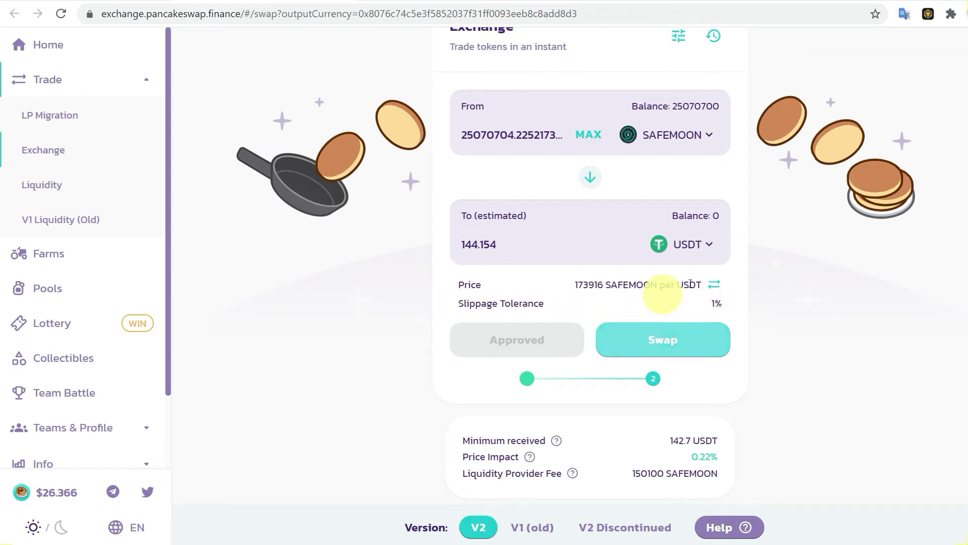
{"action": "left_click", "coordinate": [656, 352]}
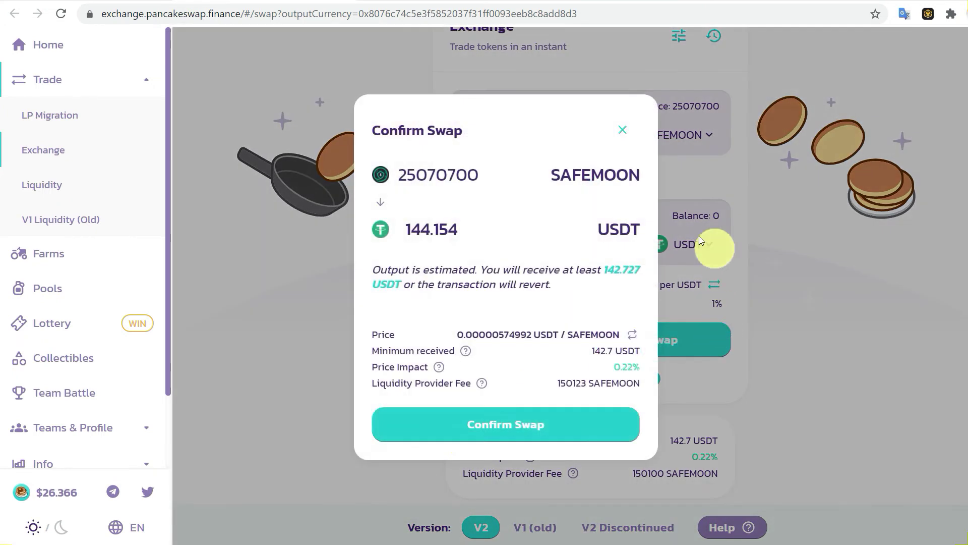
{"action": "left_click", "coordinate": [481, 439]}
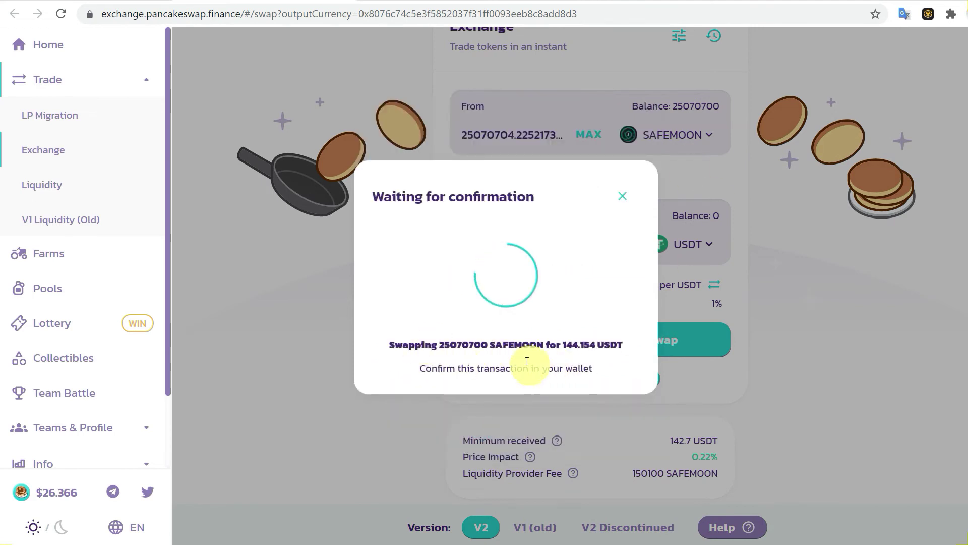
{"action": "left_click", "coordinate": [622, 203]}
{"action": "scroll", "coordinate": [644, 195], "scroll_direction": "up", "scroll_amount": 2}
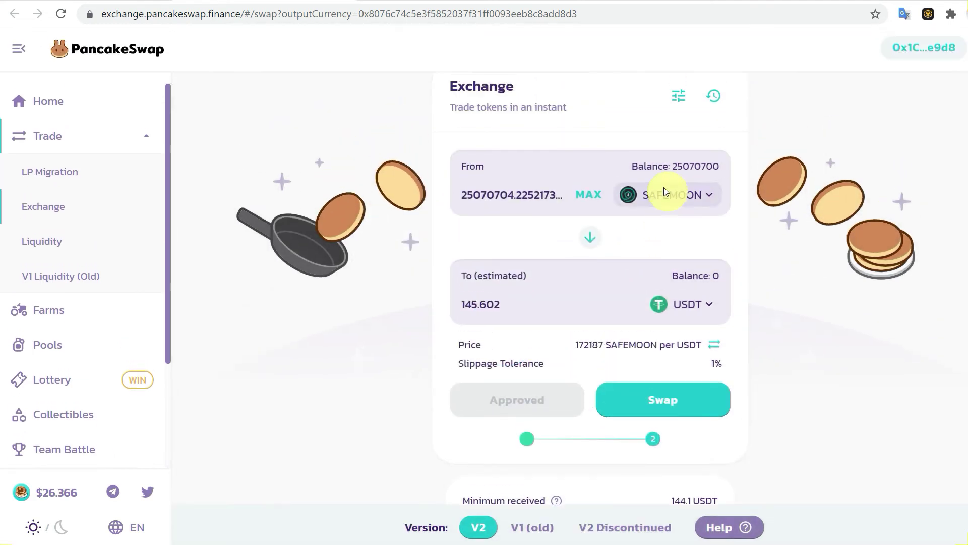
In swap Settings, change the custom slippage tolerance from 1% to 11%.
{"action": "left_click", "coordinate": [678, 157]}
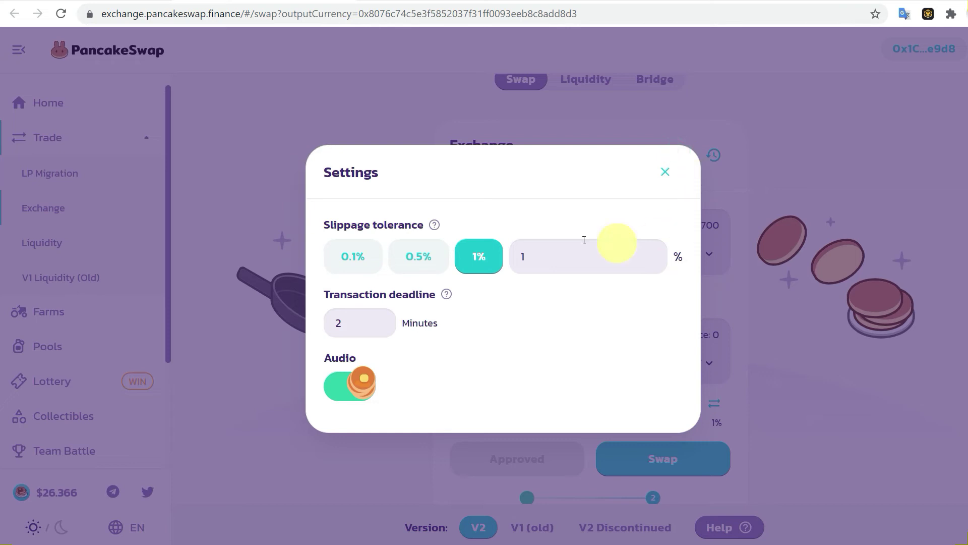
{"action": "left_click", "coordinate": [590, 258]}
{"action": "type", "text": "1"}
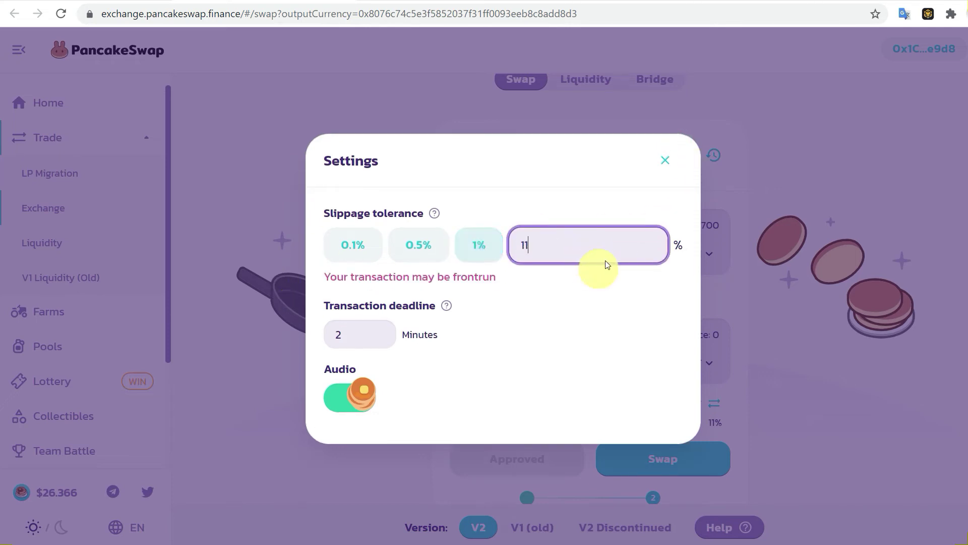
Submit the SafeMoon-to-USDT swap and approve the transaction in the wallet popup.
{"action": "left_click", "coordinate": [664, 165]}
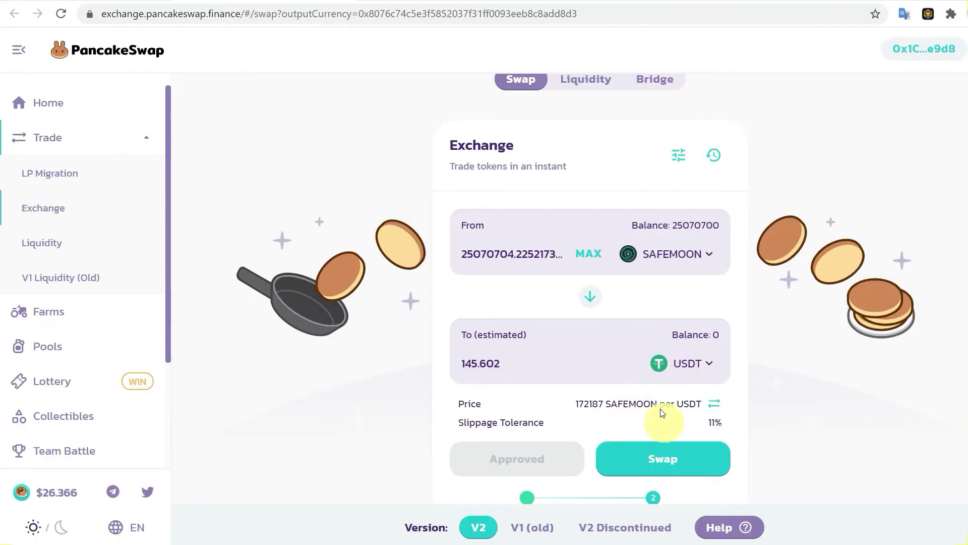
{"action": "left_click", "coordinate": [680, 454]}
{"action": "left_click", "coordinate": [552, 423]}
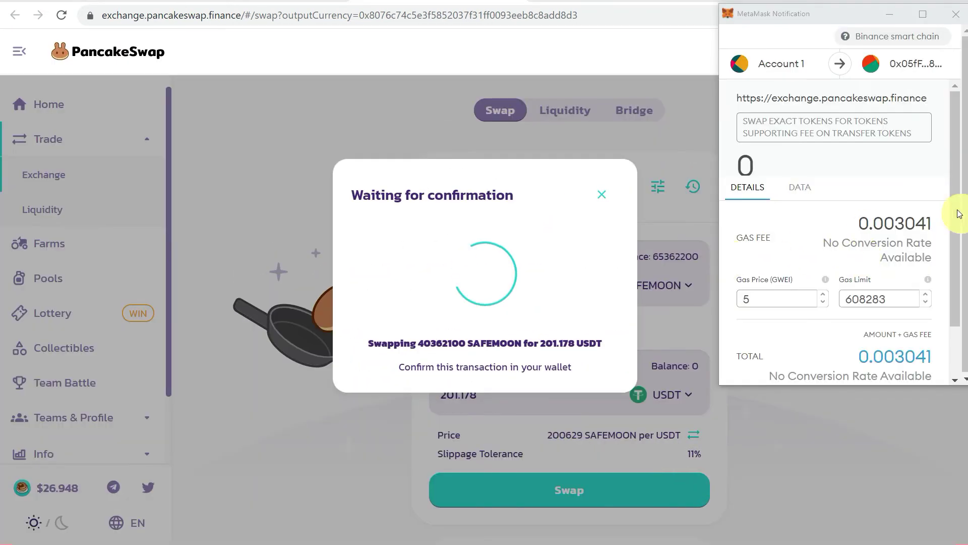
{"action": "scroll", "coordinate": [957, 214], "scroll_direction": "down", "scroll_amount": 2}
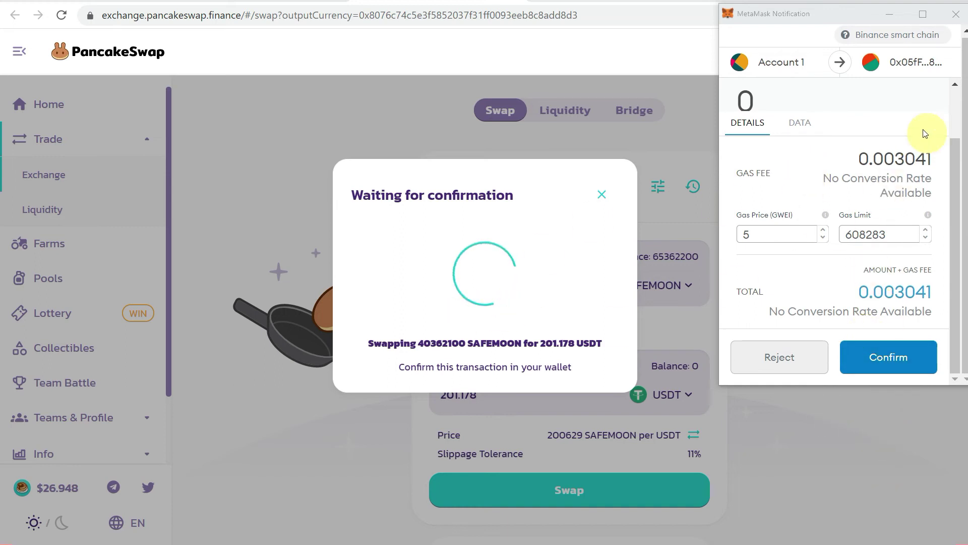
{"action": "scroll", "coordinate": [924, 129], "scroll_direction": "up", "scroll_amount": 2}
{"action": "left_click_drag", "start_coordinate": [810, 16], "coordinate": [757, 61]}
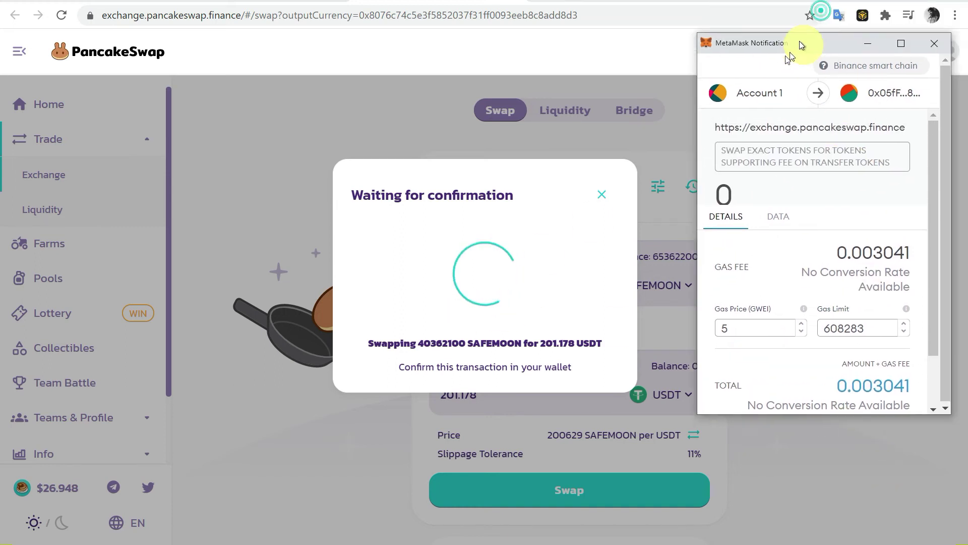
{"action": "scroll", "coordinate": [815, 304], "scroll_direction": "down", "scroll_amount": 2}
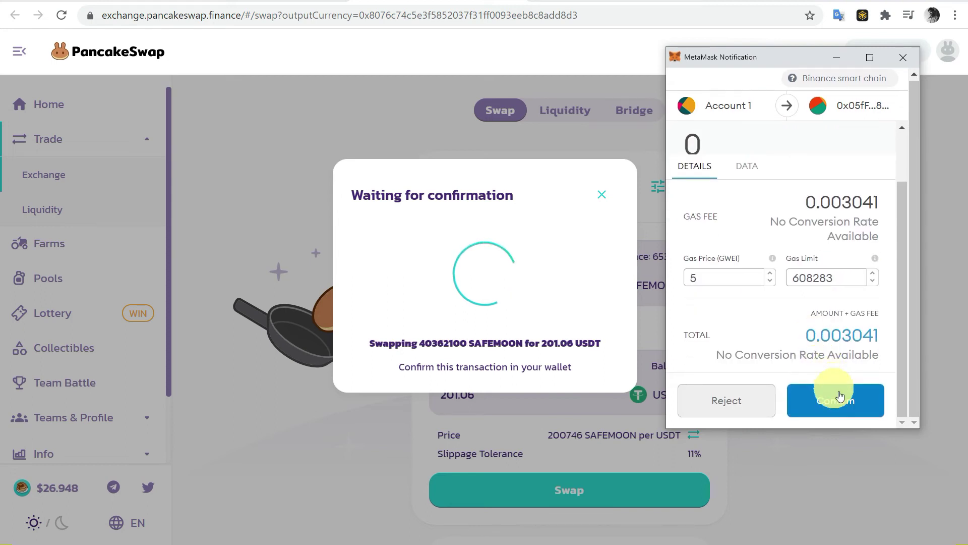
{"action": "left_click", "coordinate": [848, 407]}
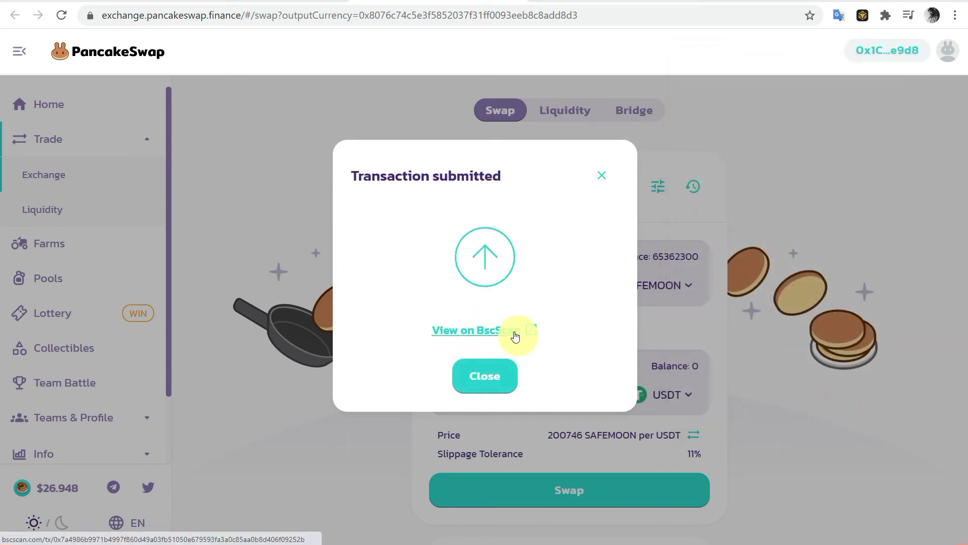
View the swap on BscScan and reload until its status shows Success.
{"action": "left_click", "coordinate": [479, 331]}
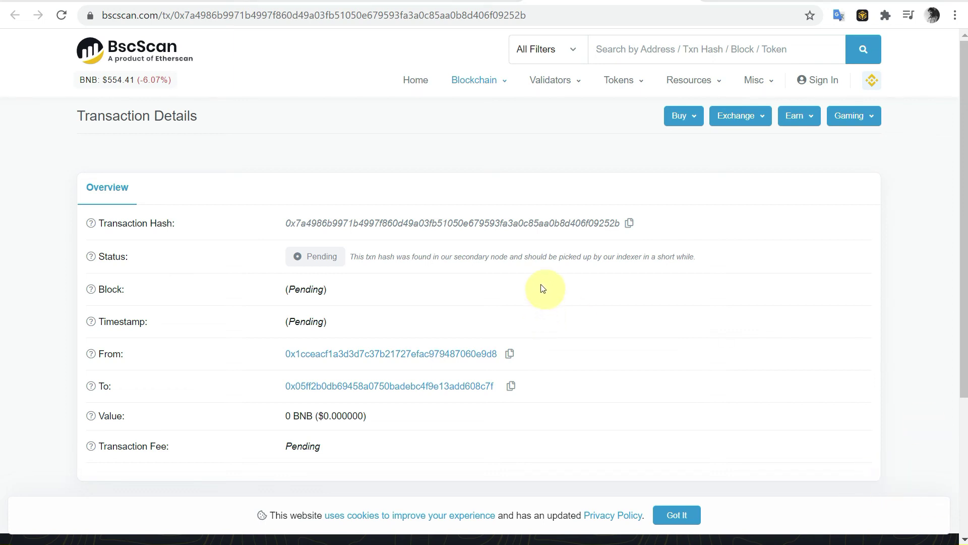
{"action": "mouse_move", "coordinate": [478, 79]}
{"action": "key", "text": "Return"}
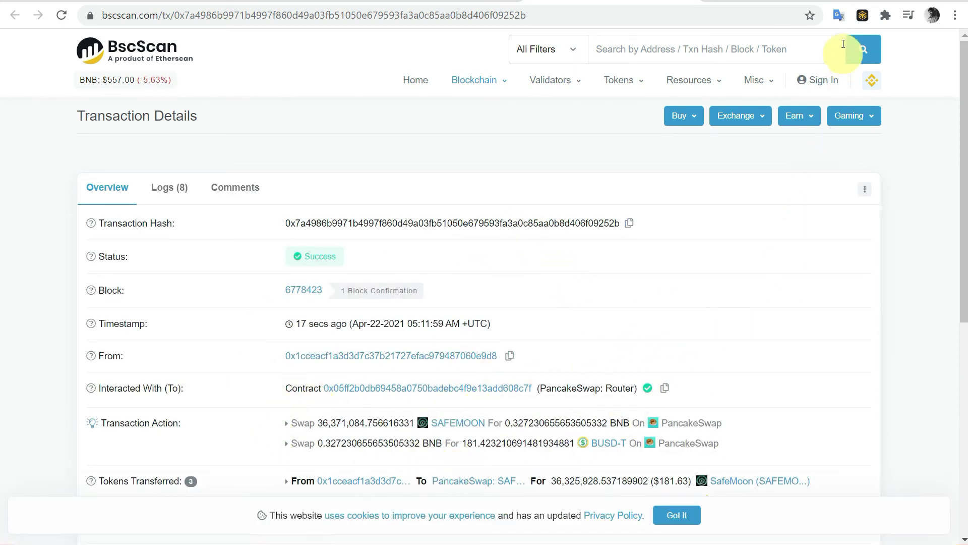
{"action": "left_click", "coordinate": [865, 15]}
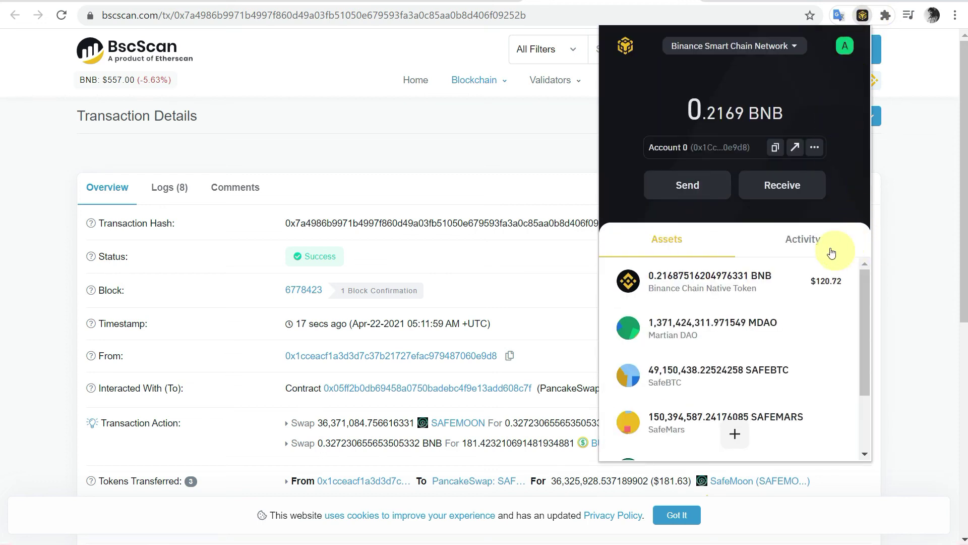
{"action": "scroll", "coordinate": [813, 277], "scroll_direction": "down", "scroll_amount": 2}
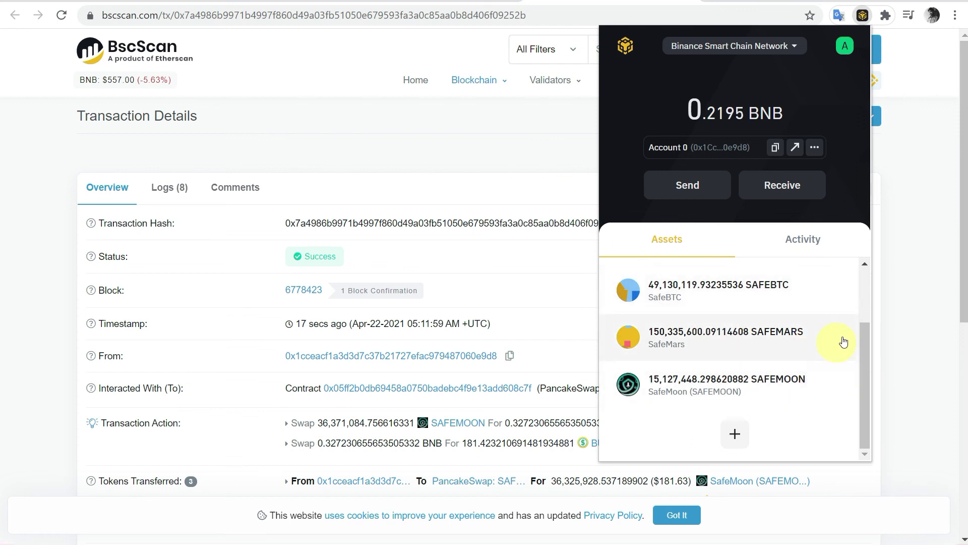
Add USDT to the wallet's tracked assets so its 181.42 USDT balance is listed.
{"action": "left_click", "coordinate": [811, 240]}
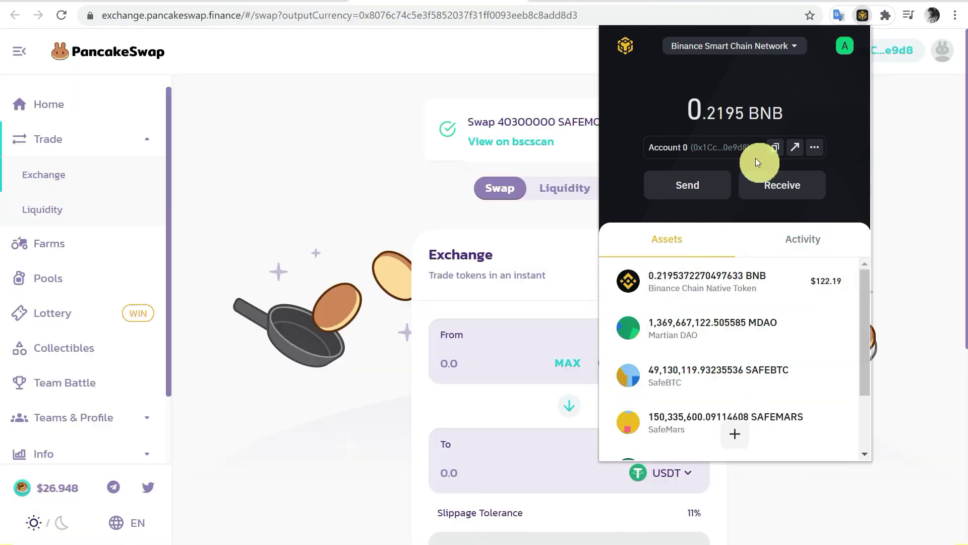
{"action": "scroll", "coordinate": [371, 337], "scroll_direction": "down", "scroll_amount": 4}
{"action": "scroll", "coordinate": [375, 337], "scroll_direction": "up", "scroll_amount": 2}
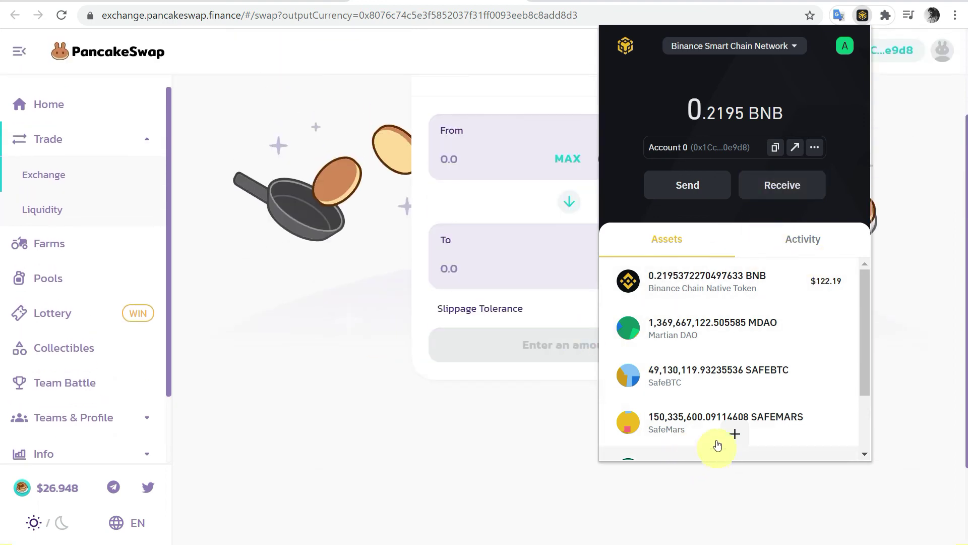
{"action": "left_click", "coordinate": [735, 434]}
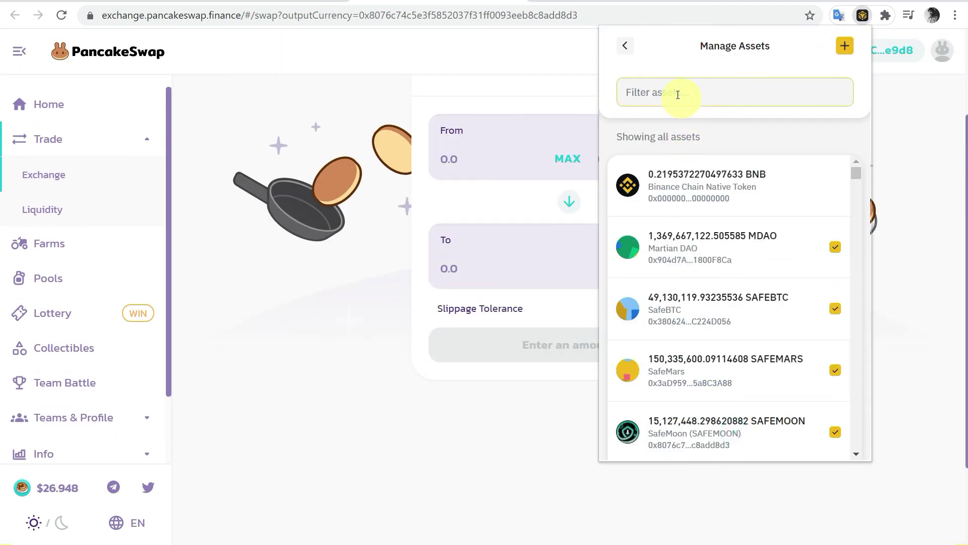
{"action": "type", "text": "usdt"}
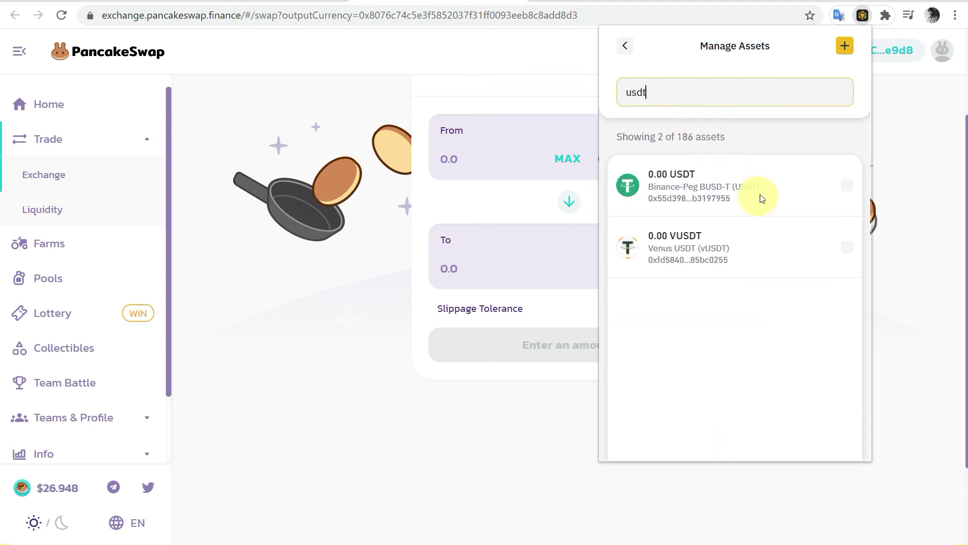
{"action": "left_click", "coordinate": [847, 186]}
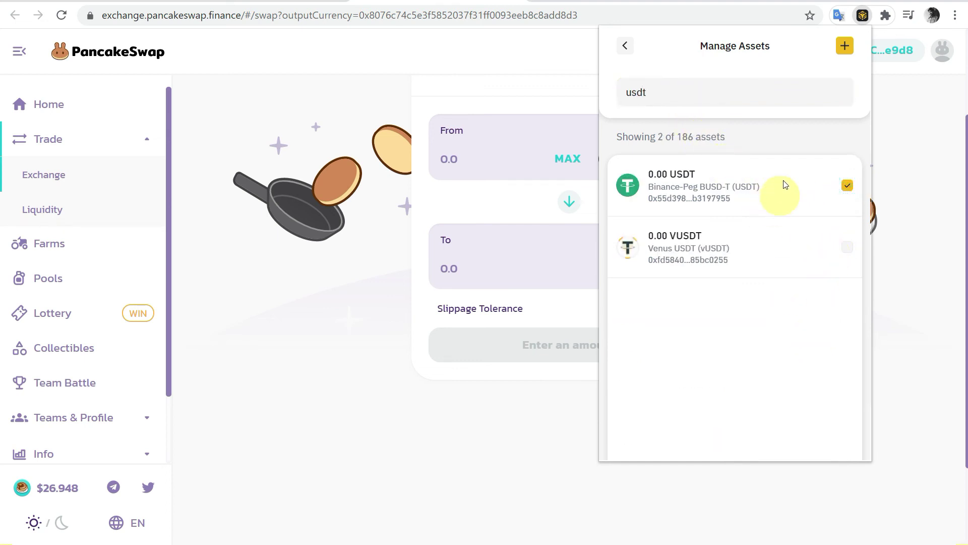
{"action": "left_click", "coordinate": [625, 46]}
{"action": "scroll", "coordinate": [772, 353], "scroll_direction": "down", "scroll_amount": 1}
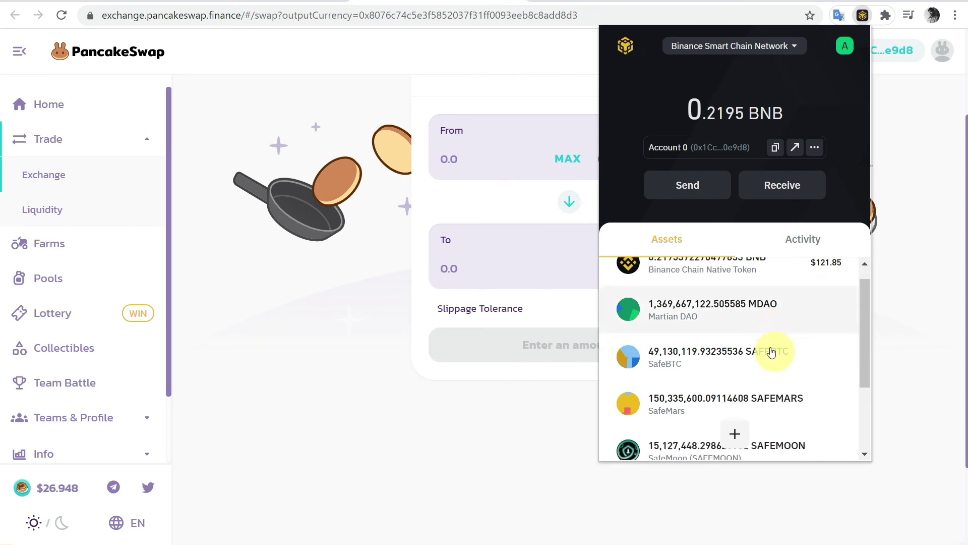
{"action": "scroll", "coordinate": [784, 385], "scroll_direction": "down", "scroll_amount": 3}
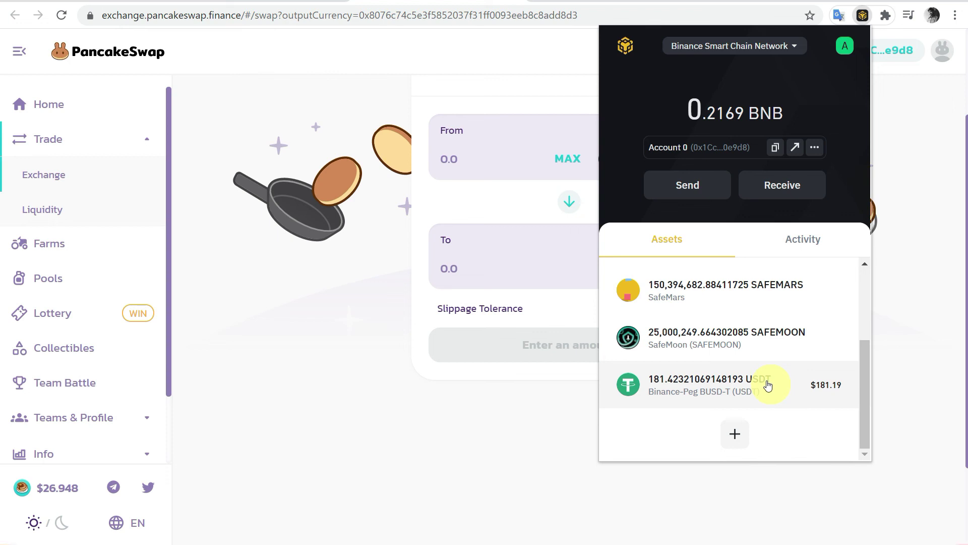
{"action": "scroll", "coordinate": [767, 386], "scroll_direction": "up", "scroll_amount": 5}
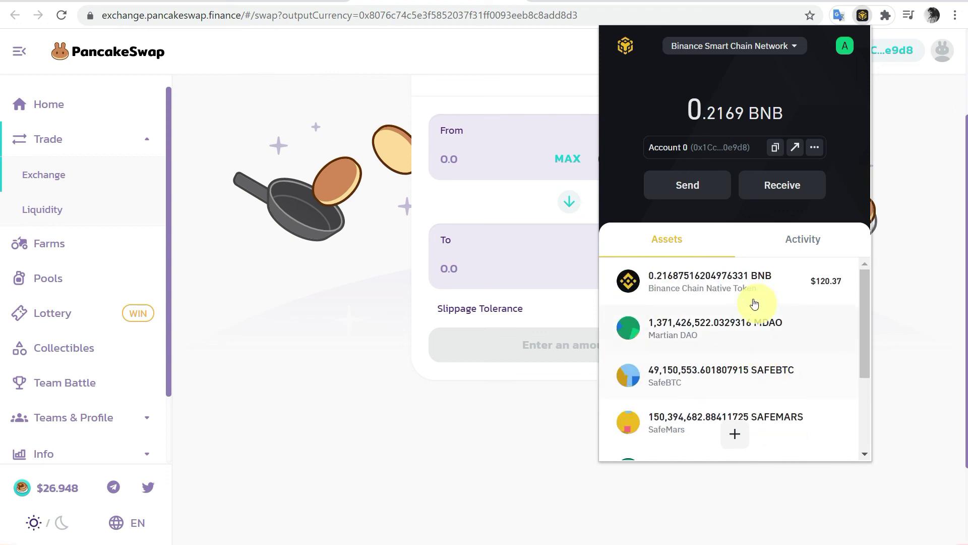
Check the wallet's activity showing the swap contract completed, then return to balances.
{"action": "left_click", "coordinate": [812, 246]}
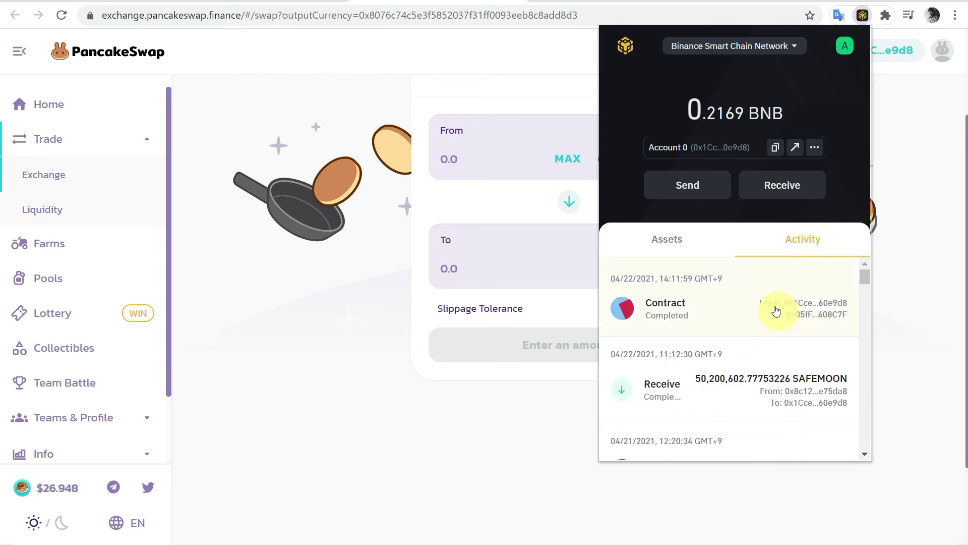
{"action": "left_click", "coordinate": [672, 248]}
{"action": "scroll", "coordinate": [732, 399], "scroll_direction": "down", "scroll_amount": 1}
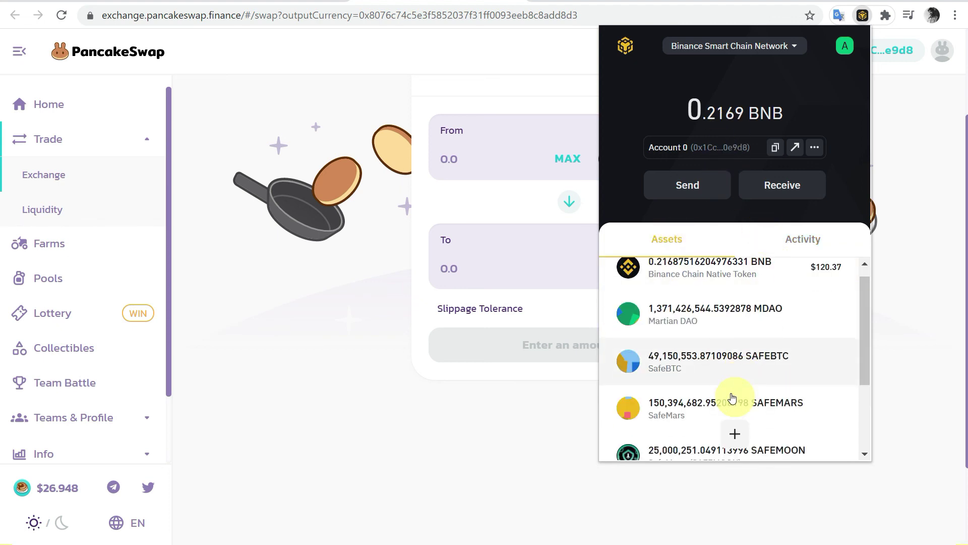
{"action": "scroll", "coordinate": [732, 399], "scroll_direction": "down", "scroll_amount": 3}
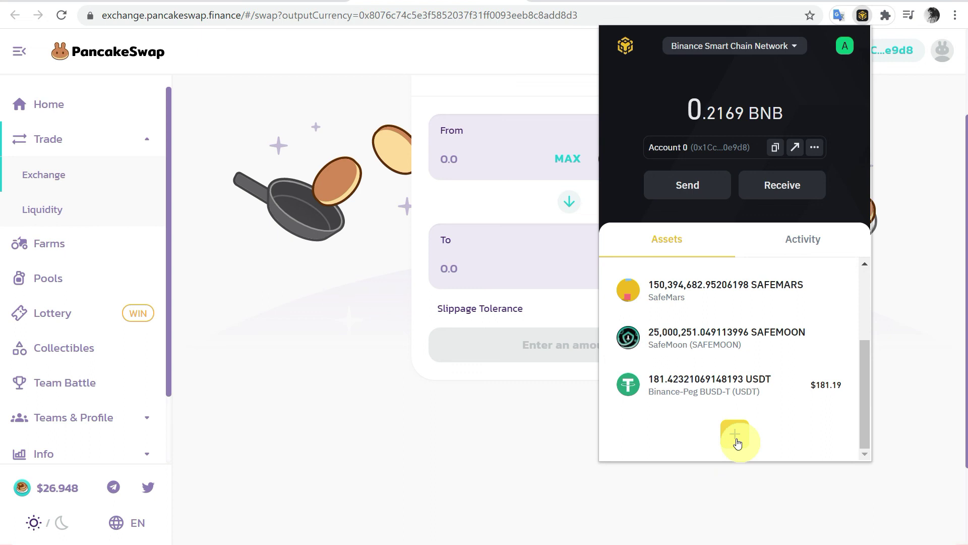